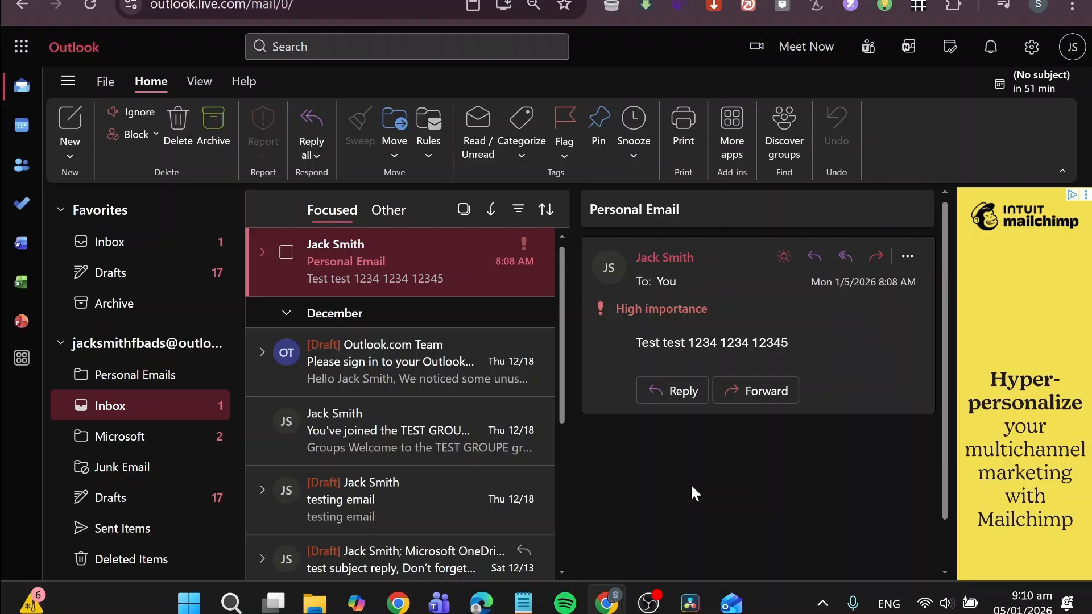
{"action": "left_click", "coordinate": [732, 602]}
{"action": "left_click", "coordinate": [732, 603]}
{"action": "left_click", "coordinate": [732, 603]}
{"action": "left_click", "coordinate": [734, 603]}
{"action": "left_click", "coordinate": [734, 604]}
{"action": "left_click", "coordinate": [734, 605]}
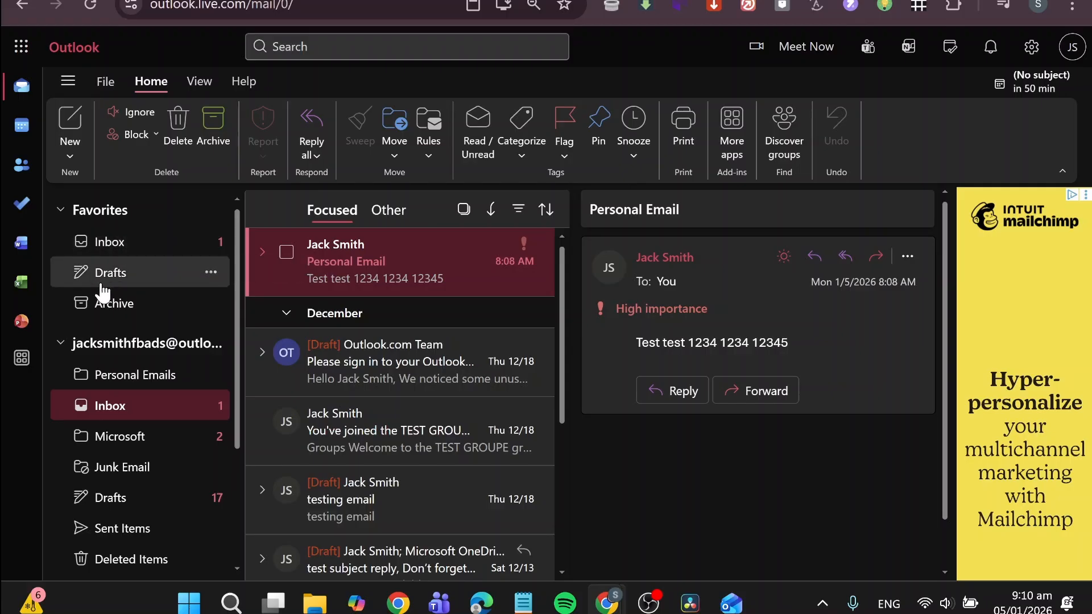
Go to Groups and create a new group named "Deals Group" with the description "We share all type of deals here"
{"action": "scroll", "coordinate": [117, 301], "scroll_direction": "down", "scroll_amount": 3}
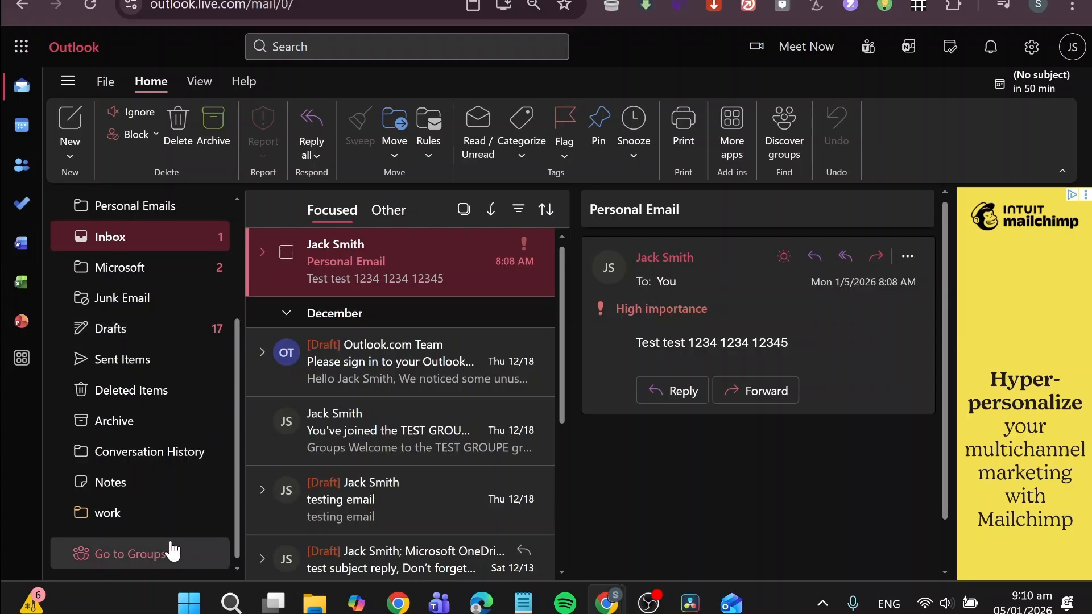
{"action": "left_click", "coordinate": [147, 555]}
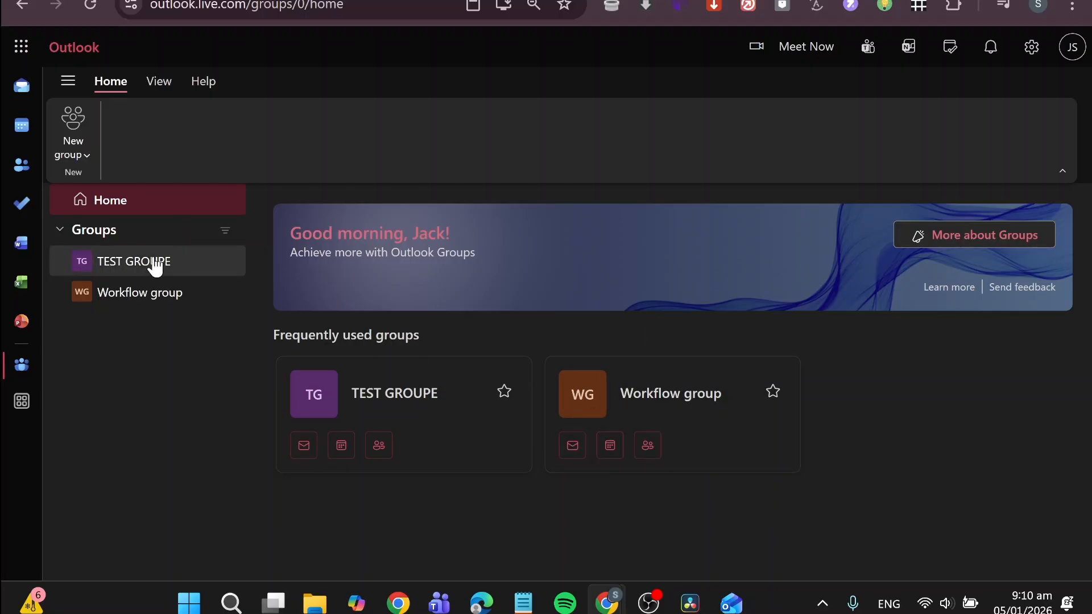
{"action": "left_click", "coordinate": [78, 155]}
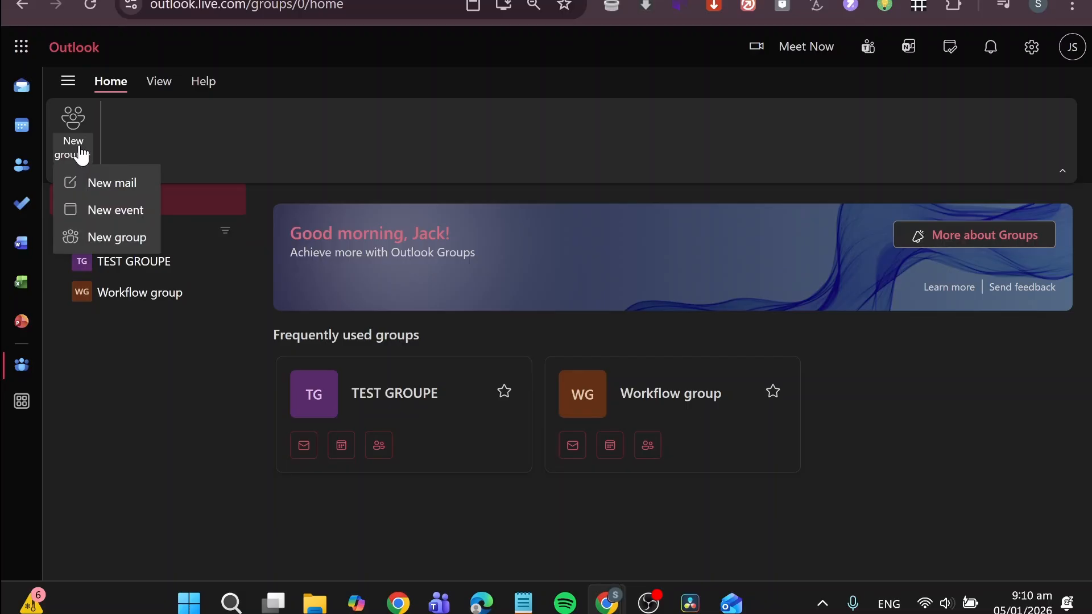
{"action": "left_click", "coordinate": [109, 241]}
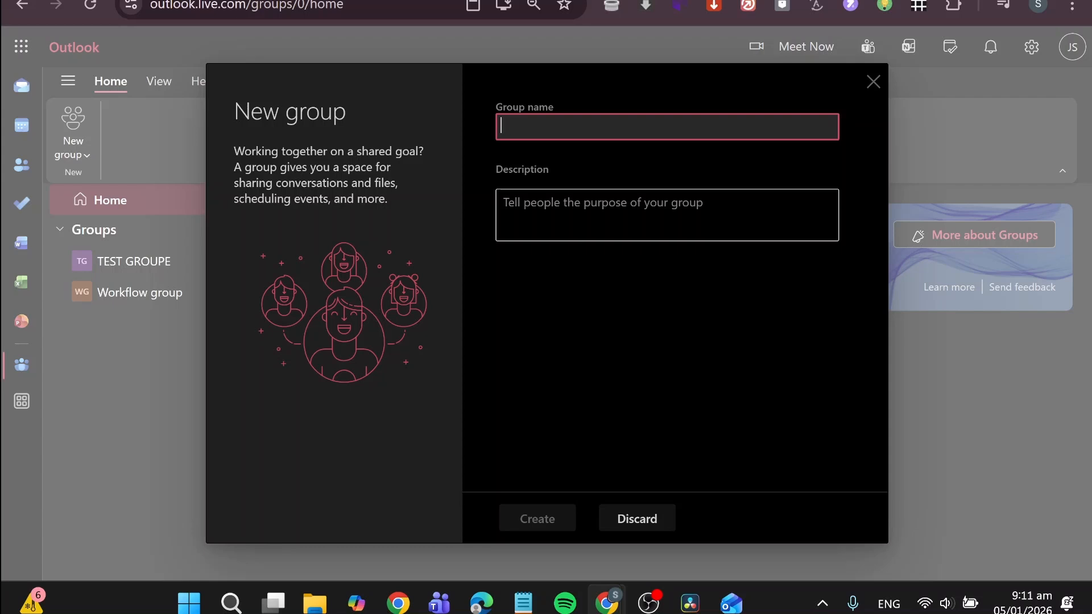
{"action": "type", "text": "Deals Group"}
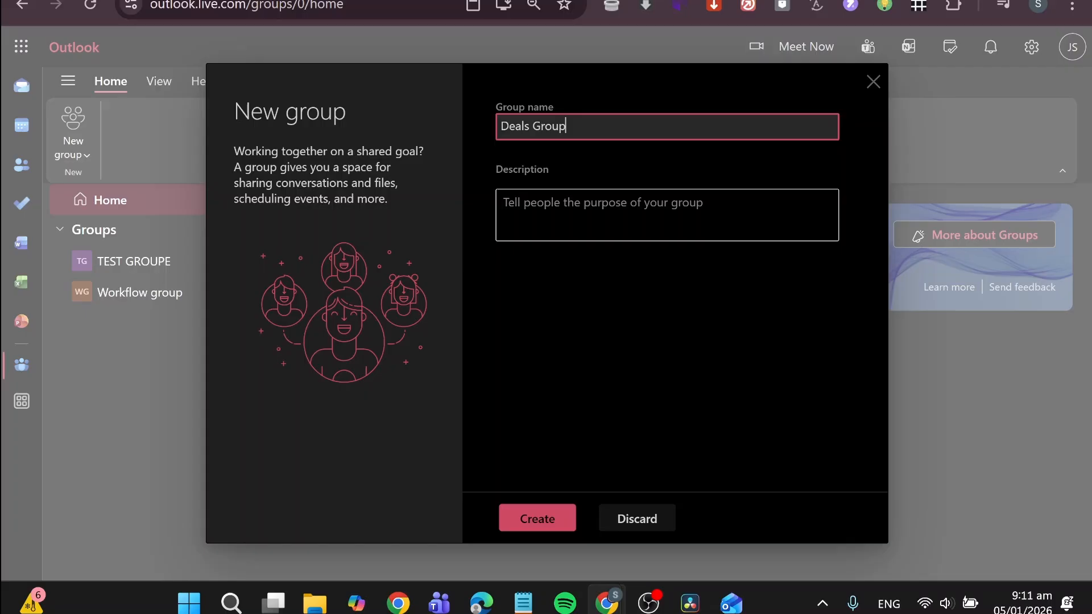
{"action": "left_click", "coordinate": [686, 219]}
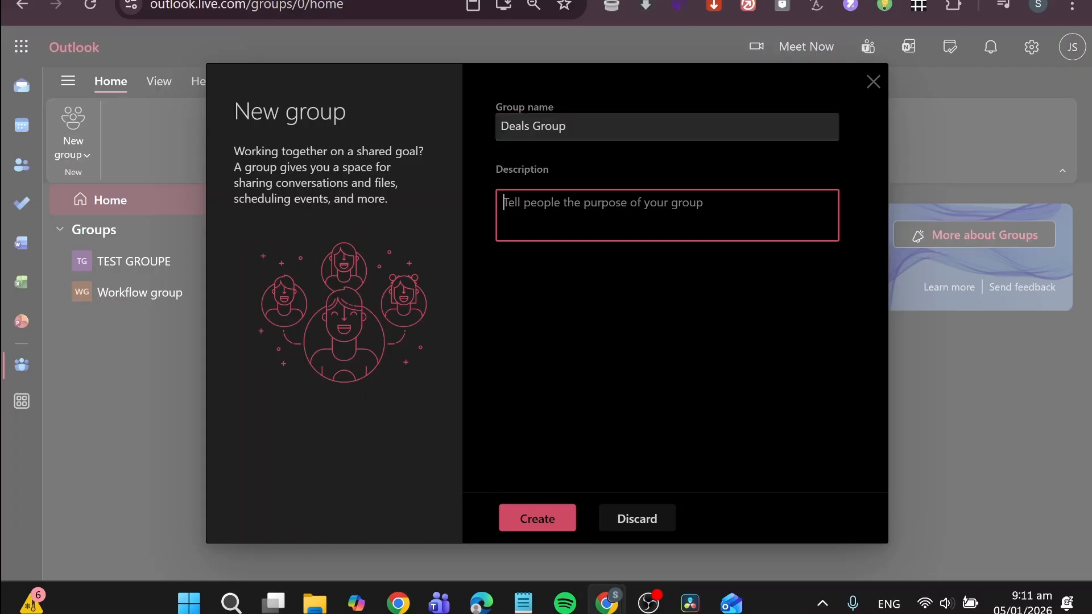
{"action": "type", "text": "We "}
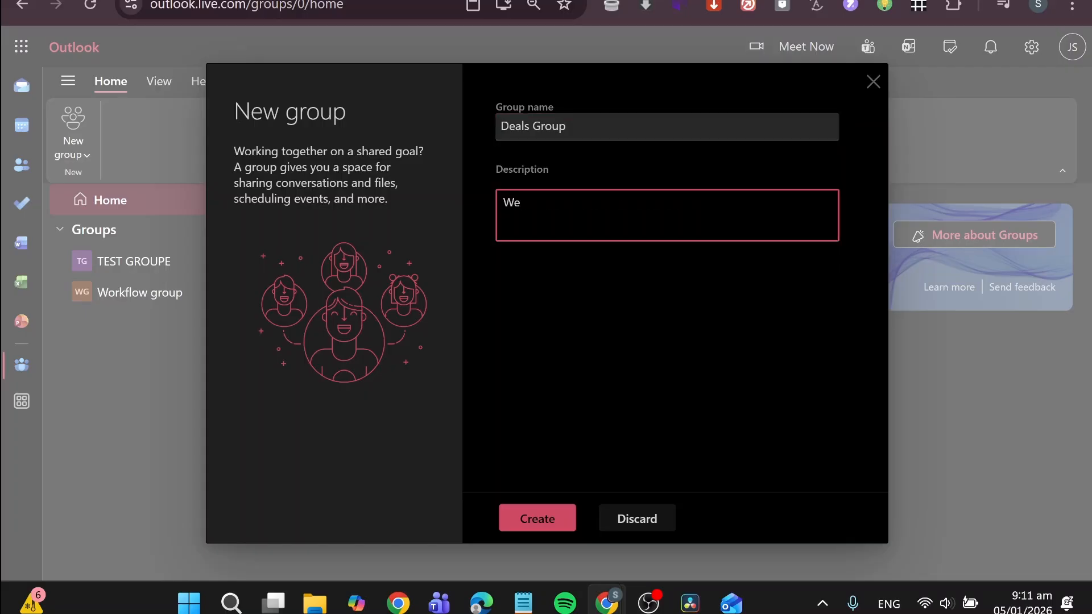
{"action": "type", "text": "share all type of deals here"}
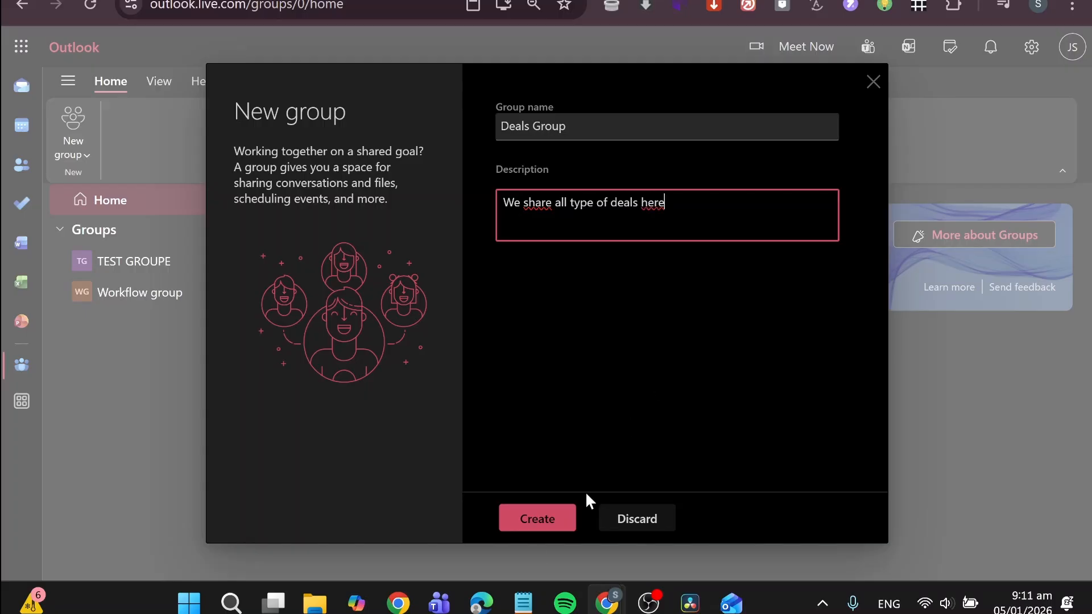
{"action": "left_click", "coordinate": [543, 525]}
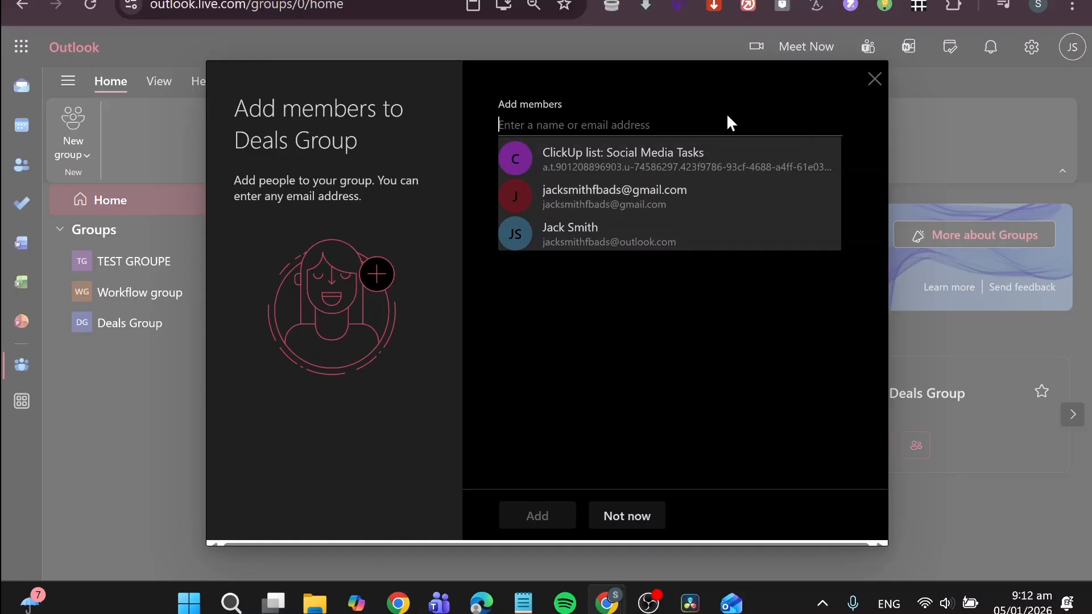
Add the two suggested personal contacts as members of Deals Group, then clear any leftover entry and finish adding members
{"action": "left_click", "coordinate": [622, 237]}
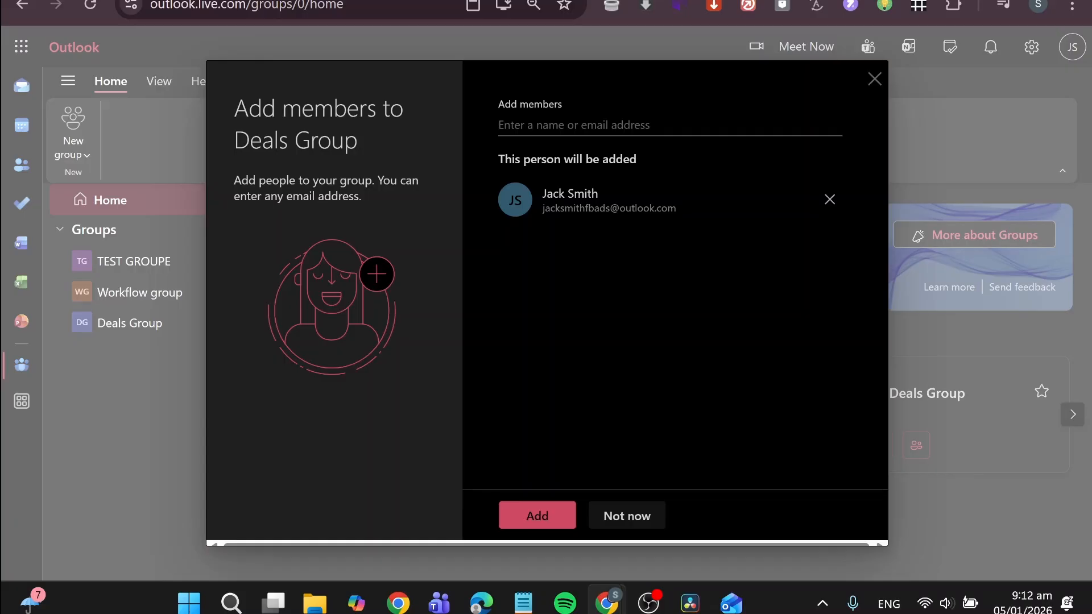
{"action": "left_click", "coordinate": [625, 187]}
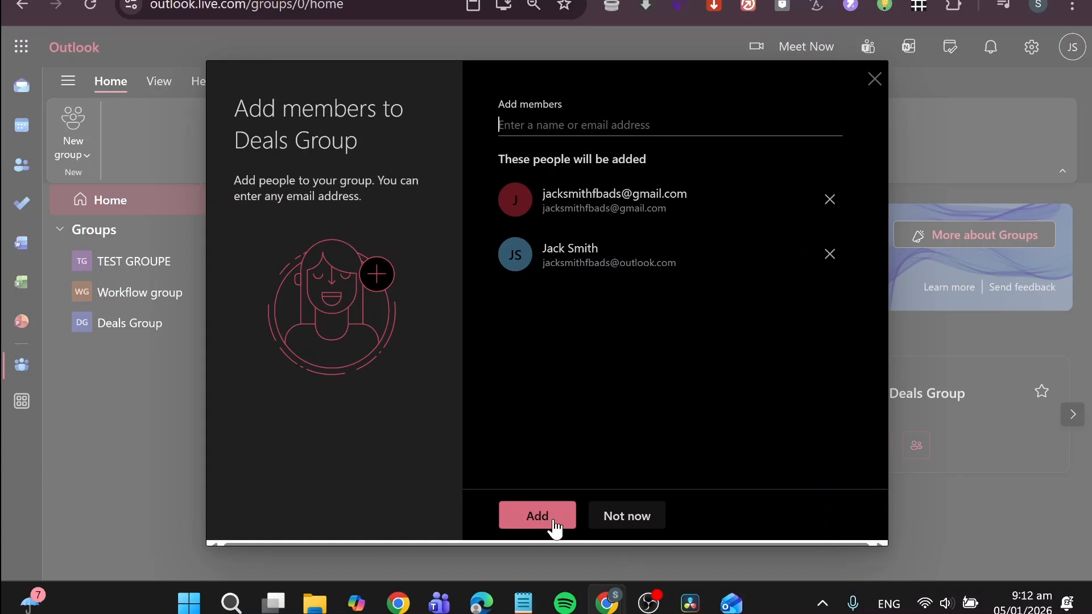
{"action": "left_click", "coordinate": [554, 522]}
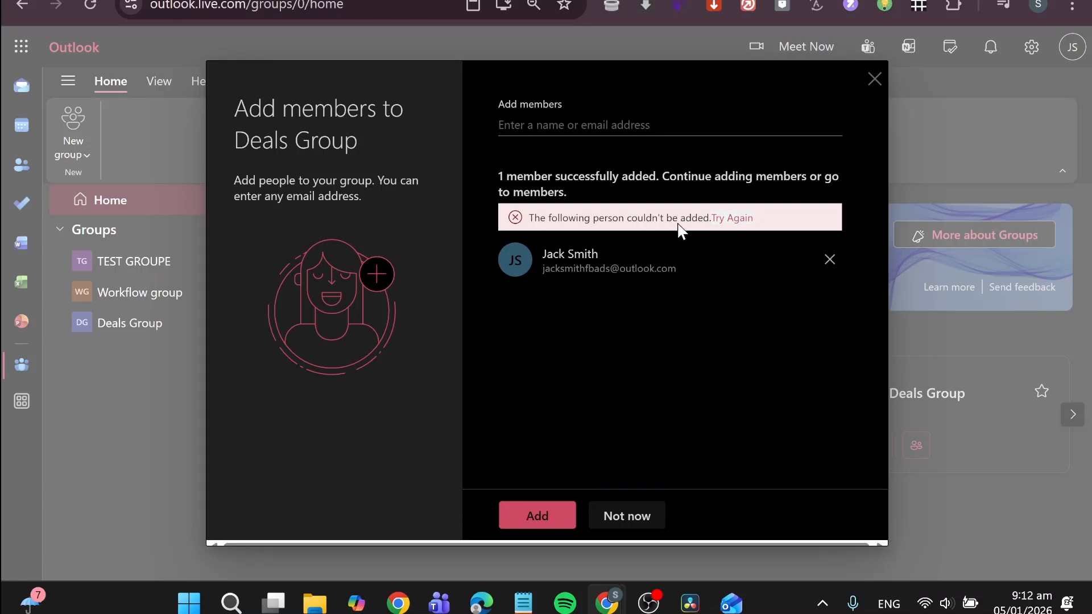
{"action": "left_click", "coordinate": [830, 260]}
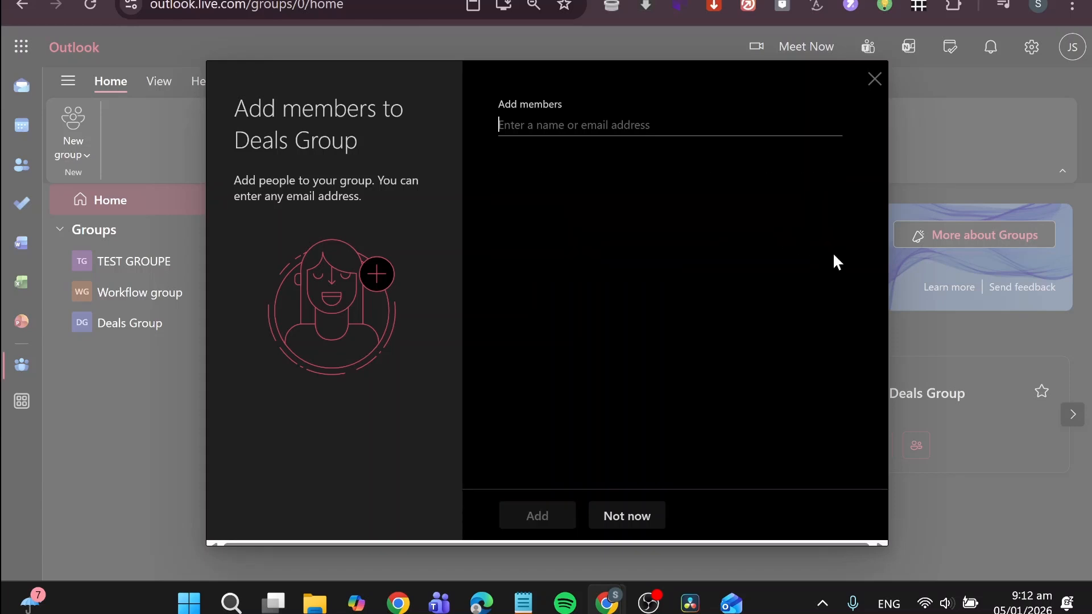
{"action": "left_click", "coordinate": [876, 81]}
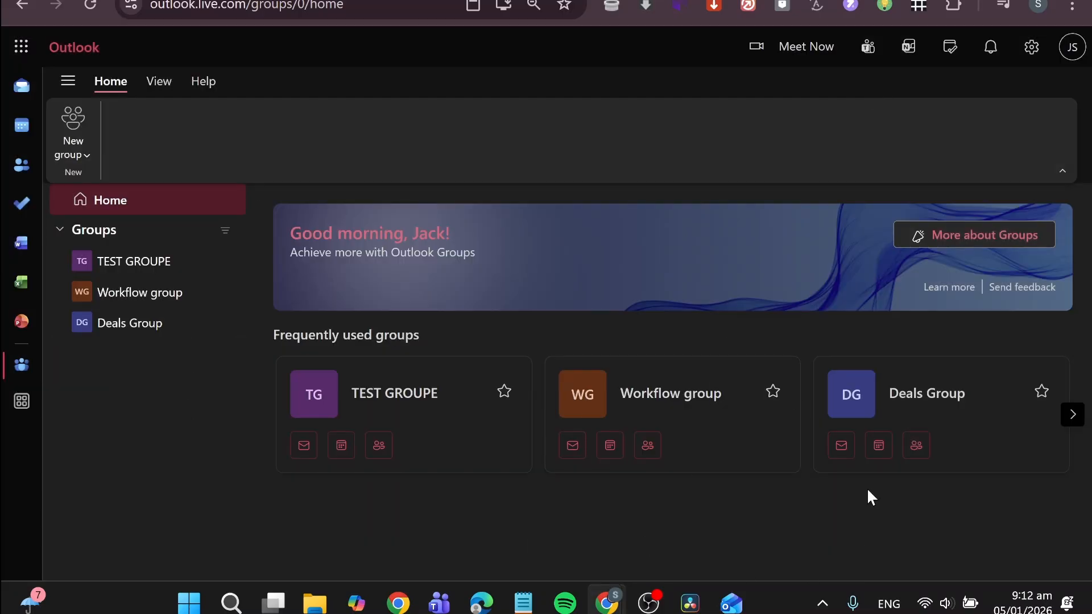
Review the overview and trusted senders of Deals Group, and preview a blank email addressed to the group
{"action": "left_click", "coordinate": [924, 415]}
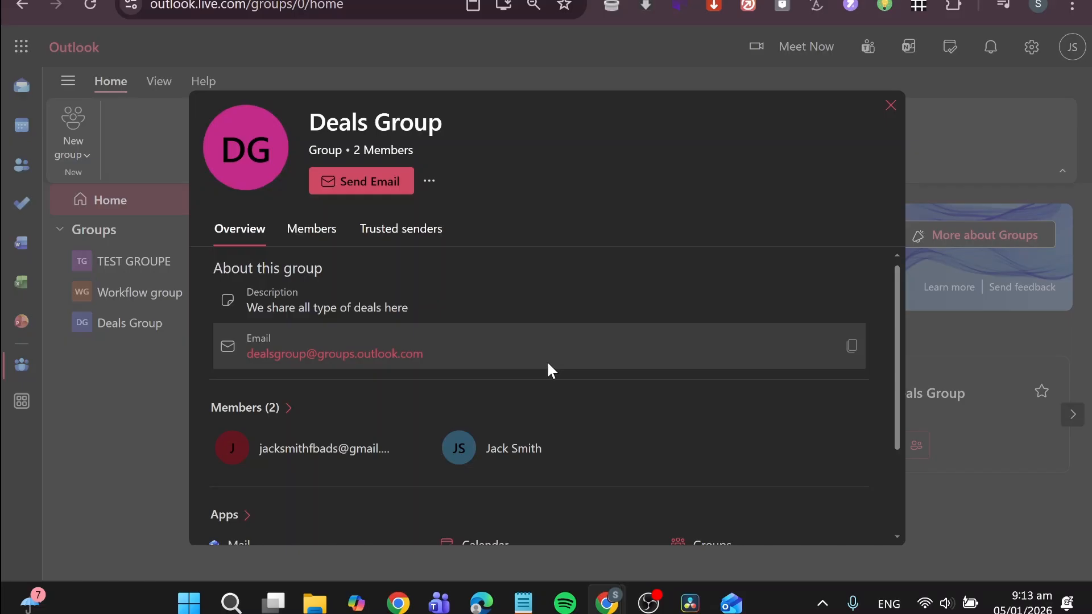
{"action": "scroll", "coordinate": [592, 355], "scroll_direction": "down", "scroll_amount": 2}
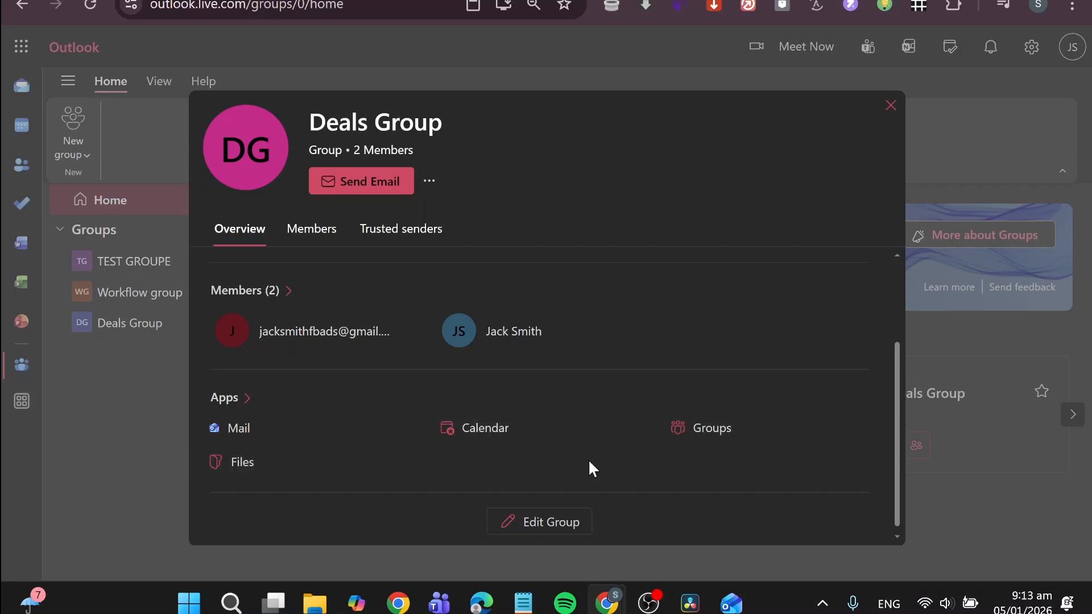
{"action": "scroll", "coordinate": [578, 484], "scroll_direction": "up", "scroll_amount": 3}
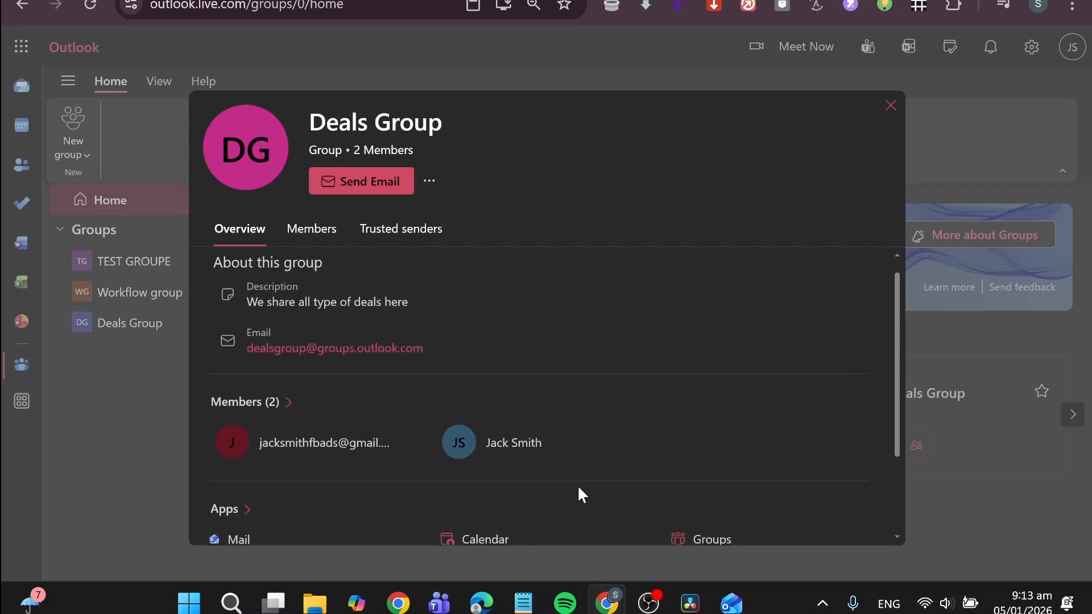
{"action": "left_click", "coordinate": [398, 230]}
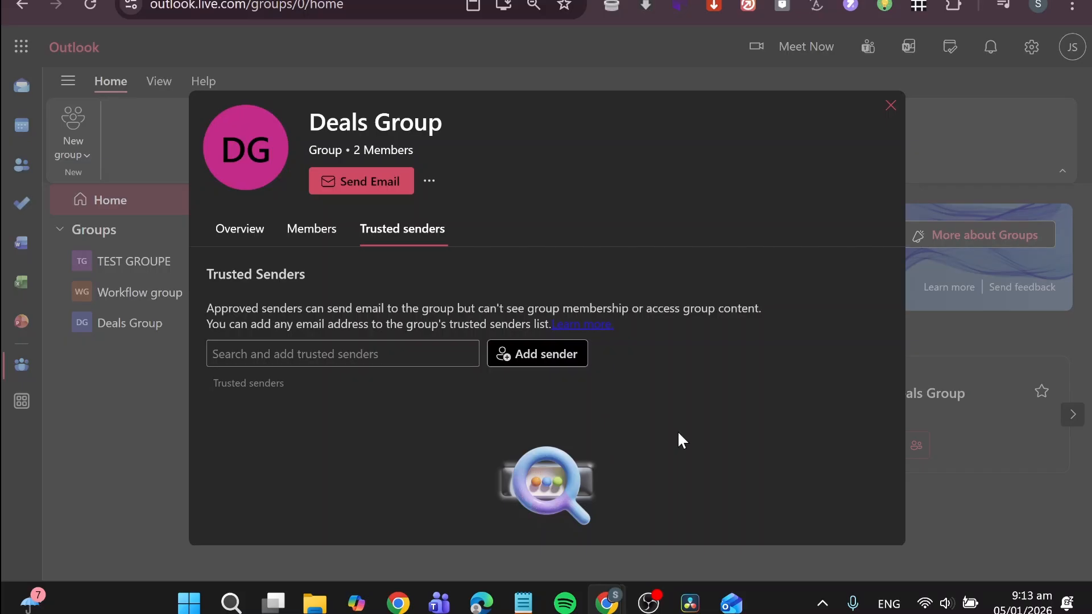
{"action": "left_click", "coordinate": [367, 180]}
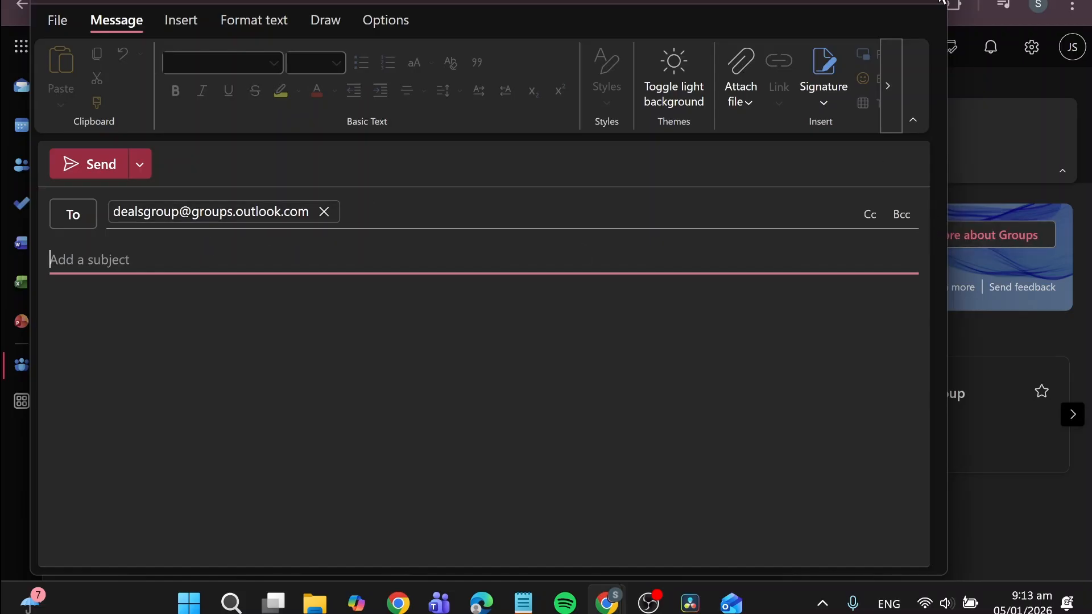
{"action": "right_click", "coordinate": [591, 1]}
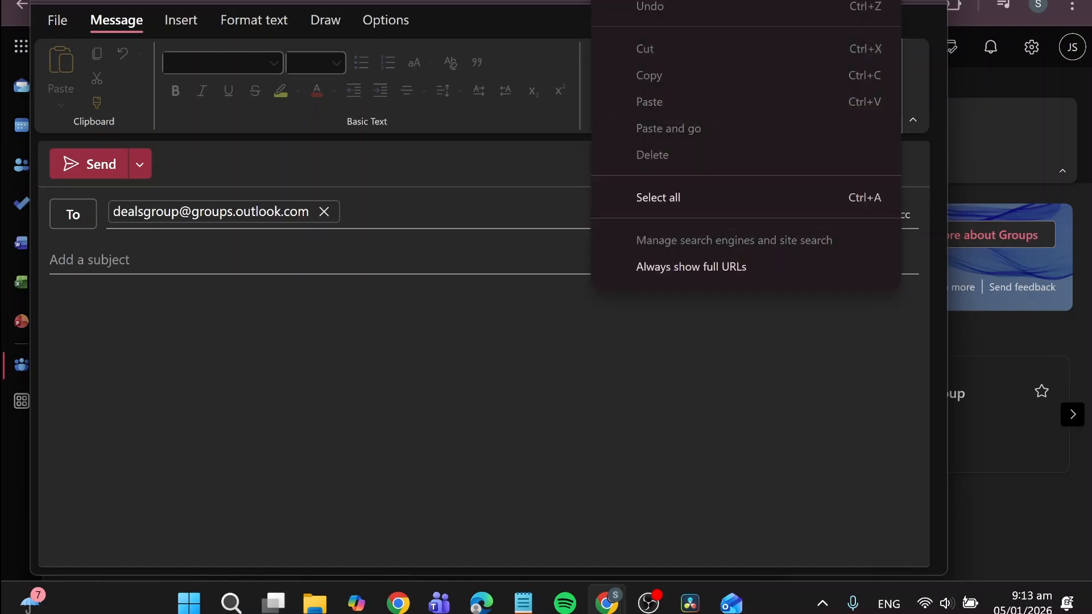
{"action": "left_click", "coordinate": [930, 1]}
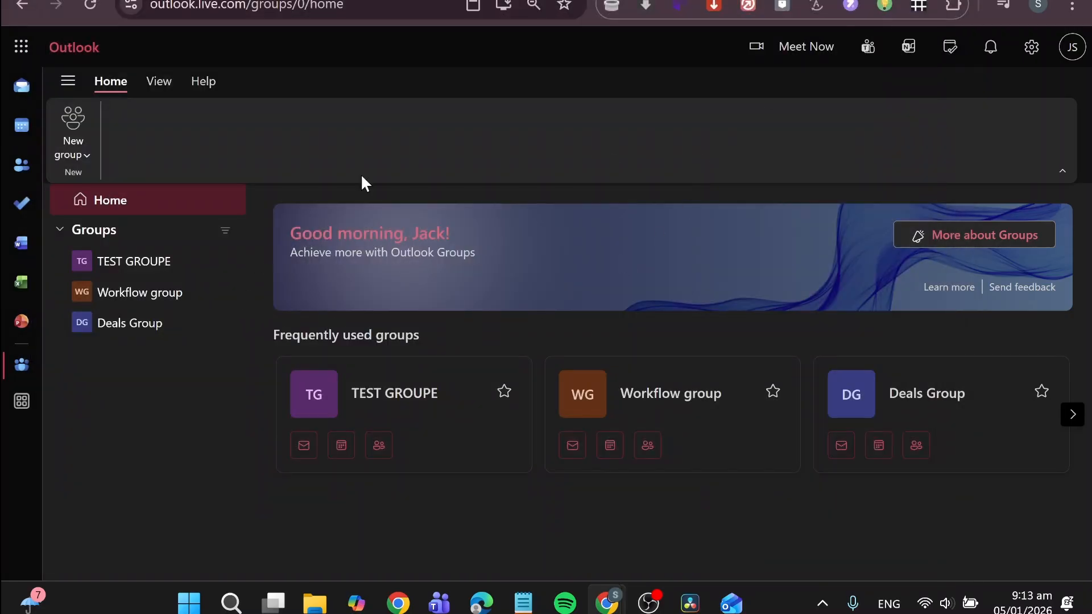
Inspect the Workflow group's member list, its form for adding members and its group settings
{"action": "left_click", "coordinate": [648, 445]}
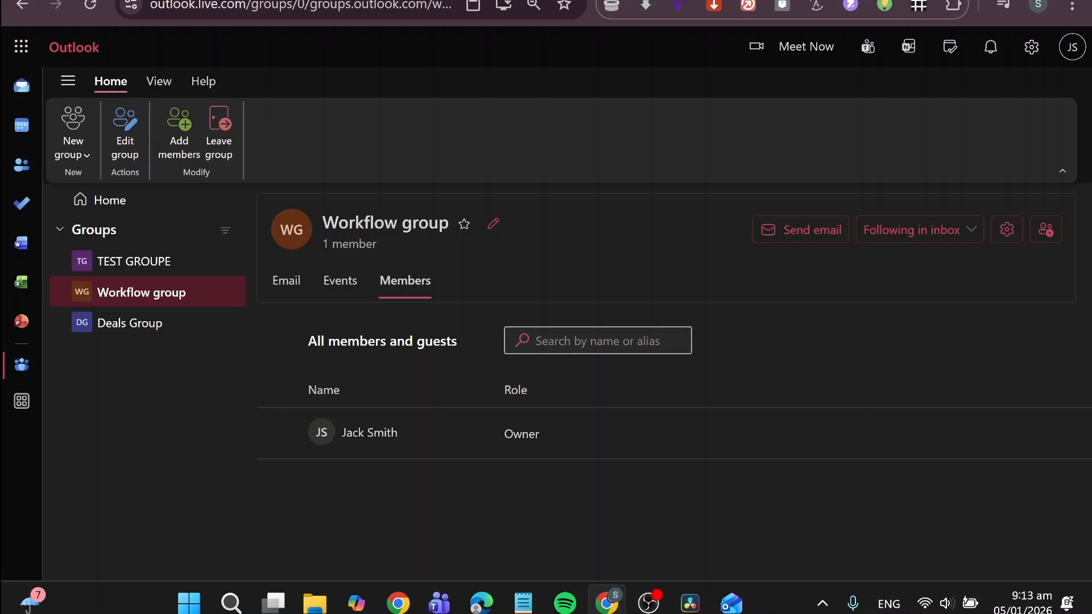
{"action": "left_click", "coordinate": [1050, 244]}
{"action": "left_click", "coordinate": [873, 80]}
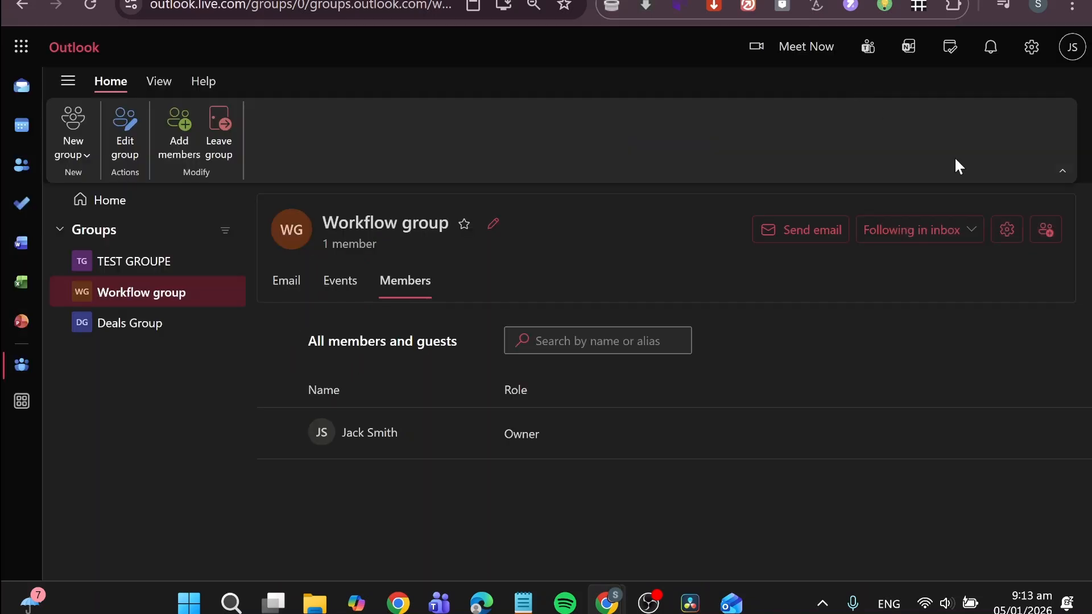
{"action": "left_click", "coordinate": [1008, 230]}
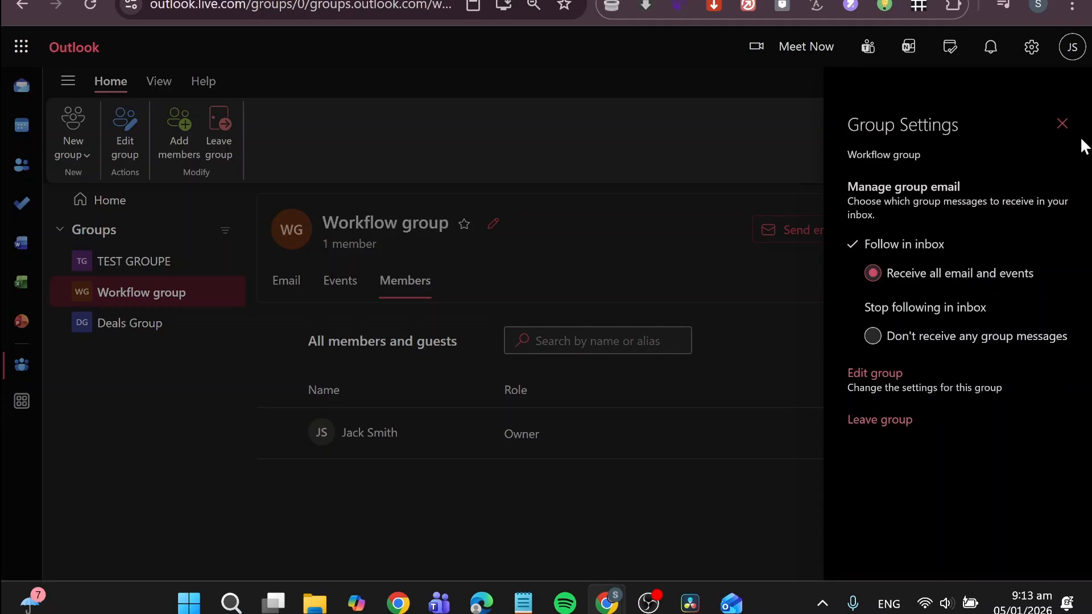
{"action": "left_click", "coordinate": [1064, 124]}
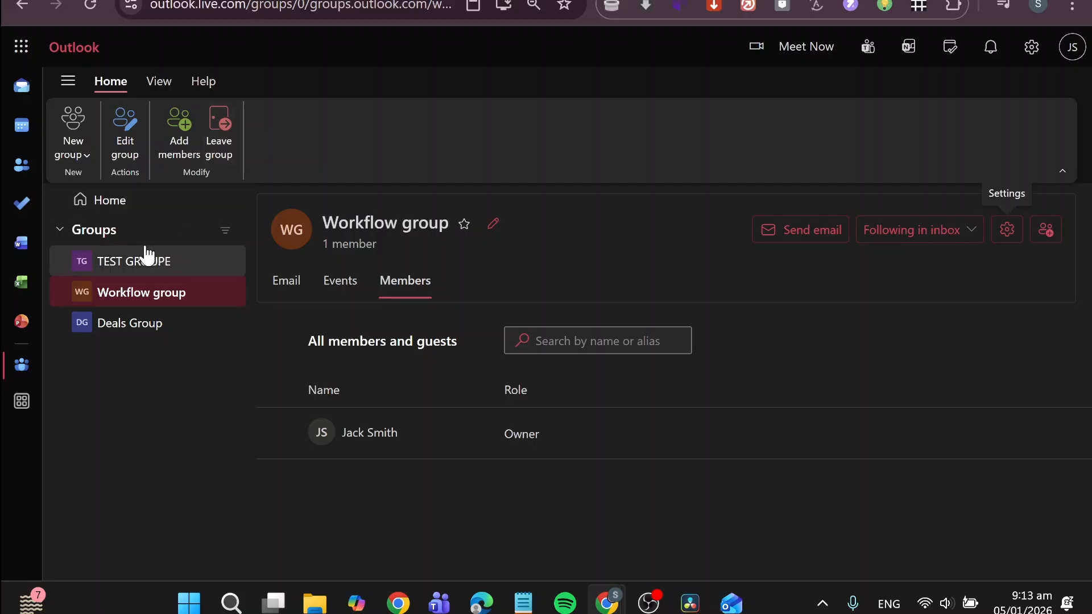
Go back to the mailbox, return to Groups from its folder list and view the TEST GROUPE inbox
{"action": "left_click", "coordinate": [21, 86]}
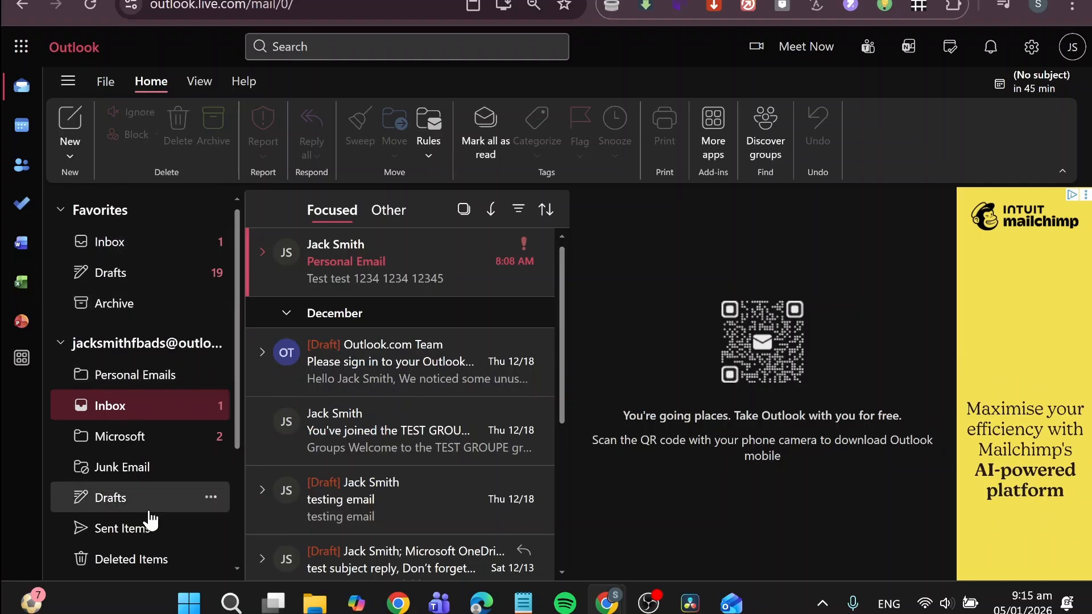
{"action": "scroll", "coordinate": [151, 521], "scroll_direction": "down", "scroll_amount": 3}
{"action": "left_click", "coordinate": [127, 556]}
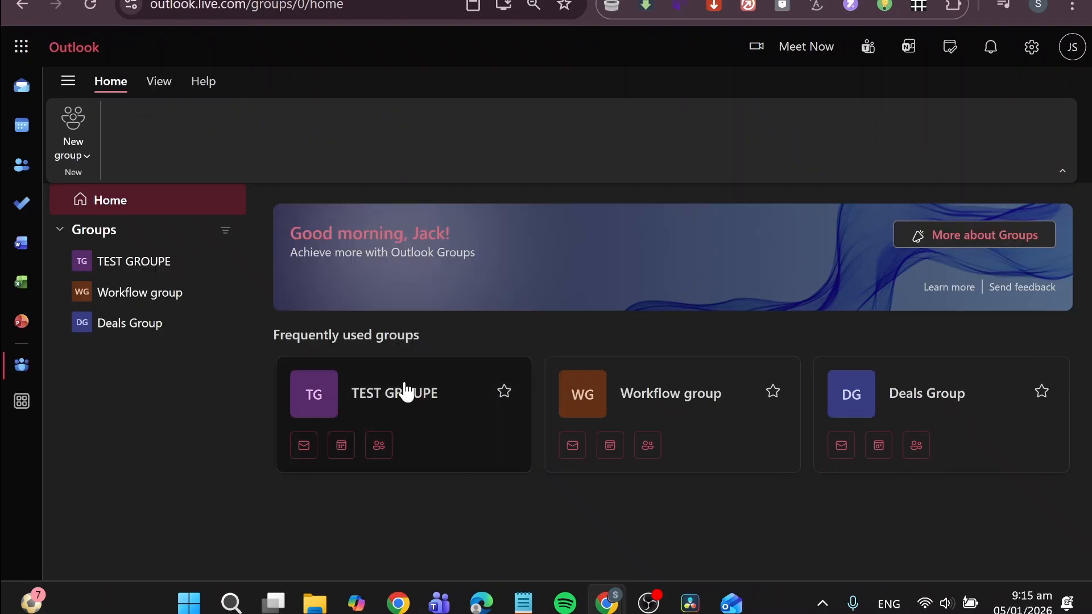
{"action": "left_click", "coordinate": [184, 203]}
{"action": "left_click", "coordinate": [460, 442]}
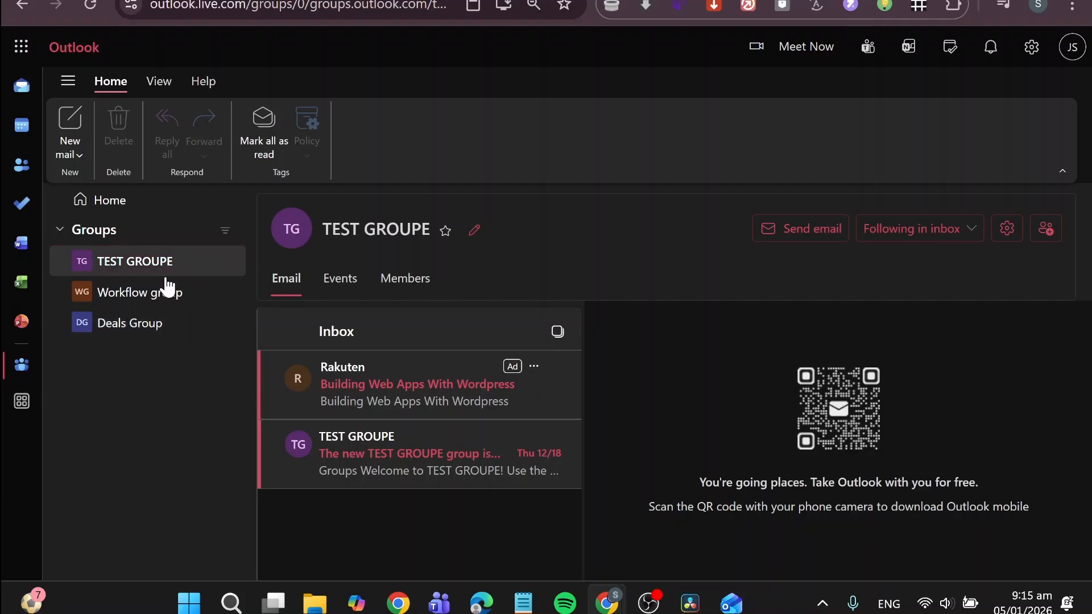
Open Deals Group and check its options for following group messages in the inbox
{"action": "left_click", "coordinate": [153, 325]}
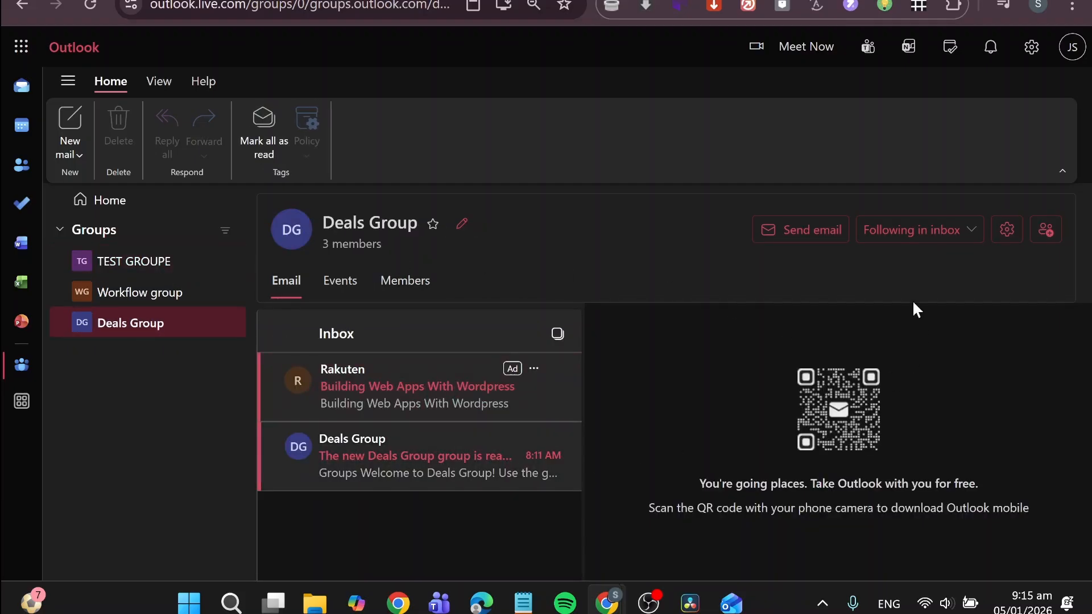
{"action": "left_click", "coordinate": [912, 250]}
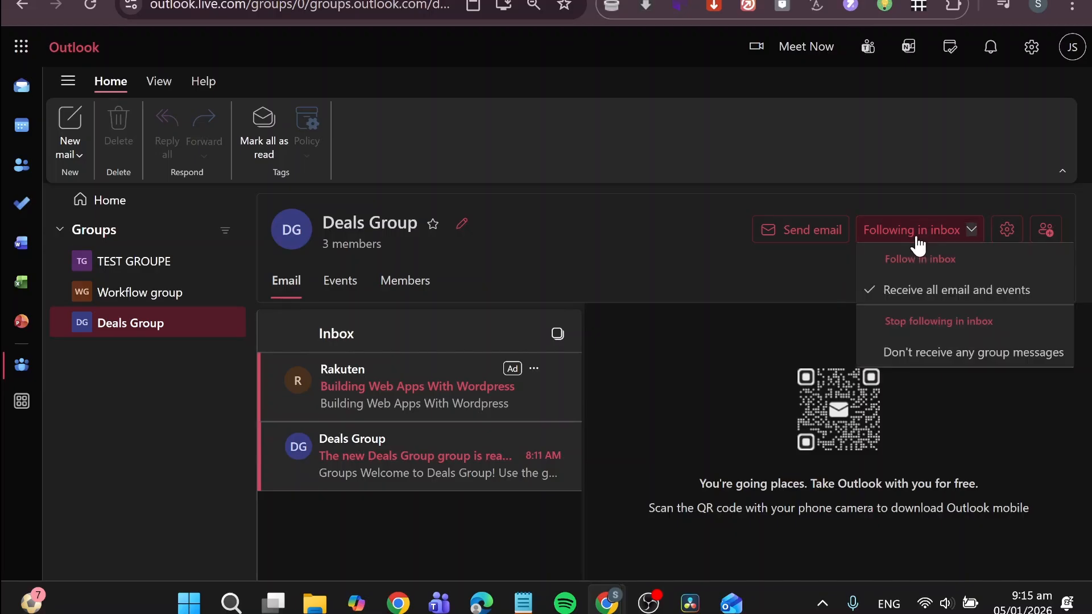
{"action": "left_click", "coordinate": [916, 249]}
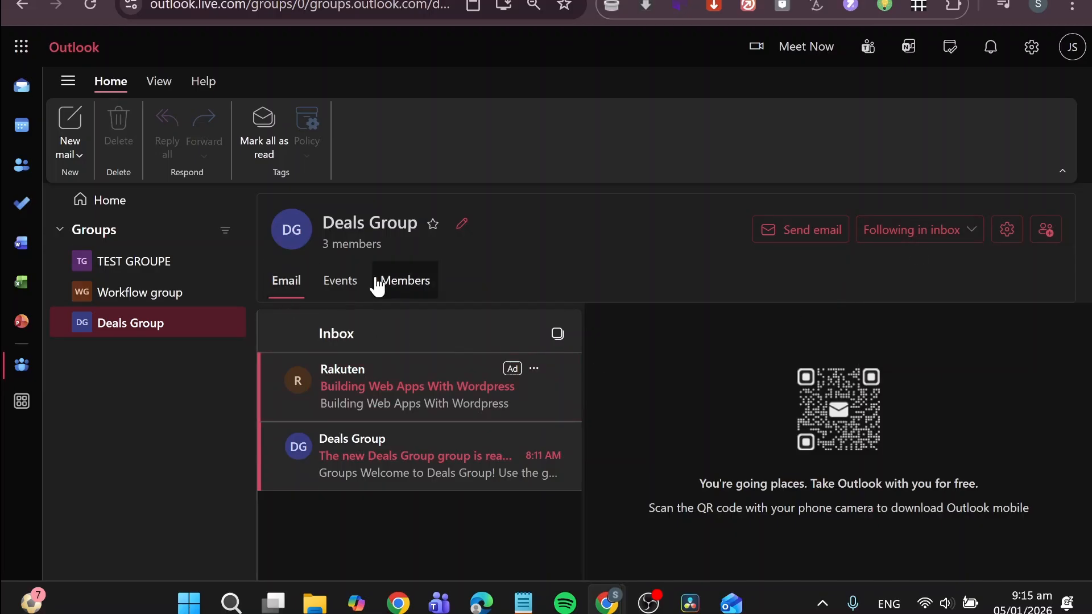
Start a new event from the Deals Group events, dismiss the in-person event tip and title it "test event"
{"action": "left_click", "coordinate": [357, 289]}
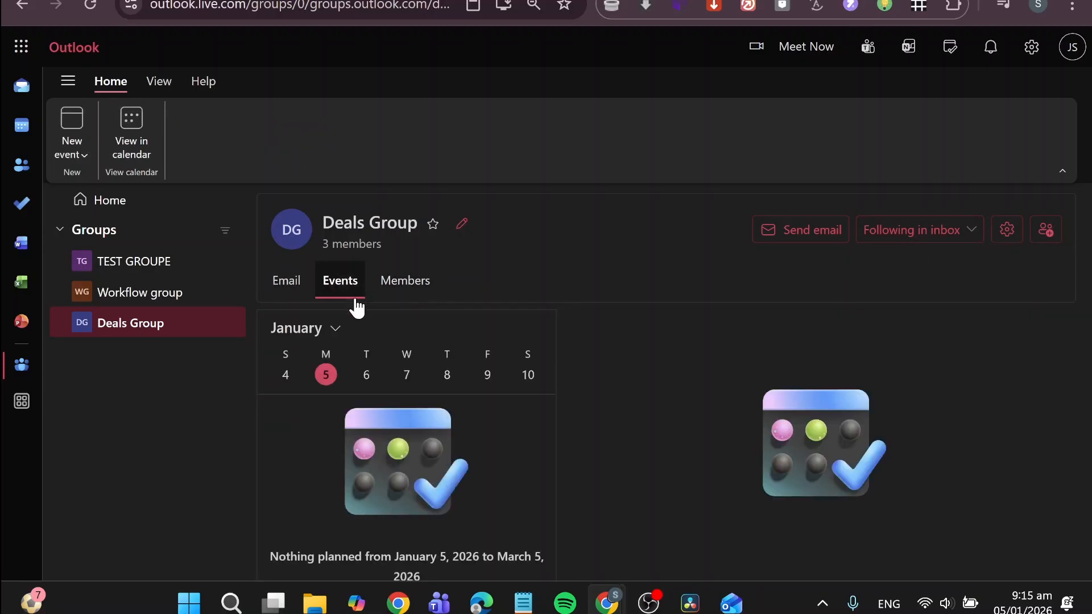
{"action": "left_click", "coordinate": [80, 153]}
{"action": "left_click", "coordinate": [103, 210]}
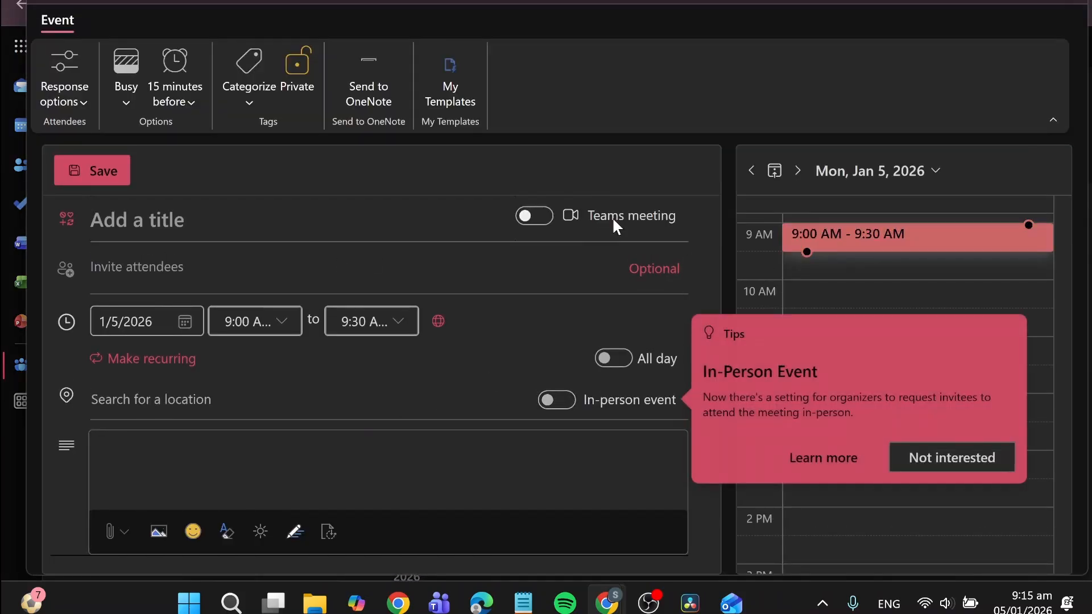
{"action": "left_click", "coordinate": [952, 473]}
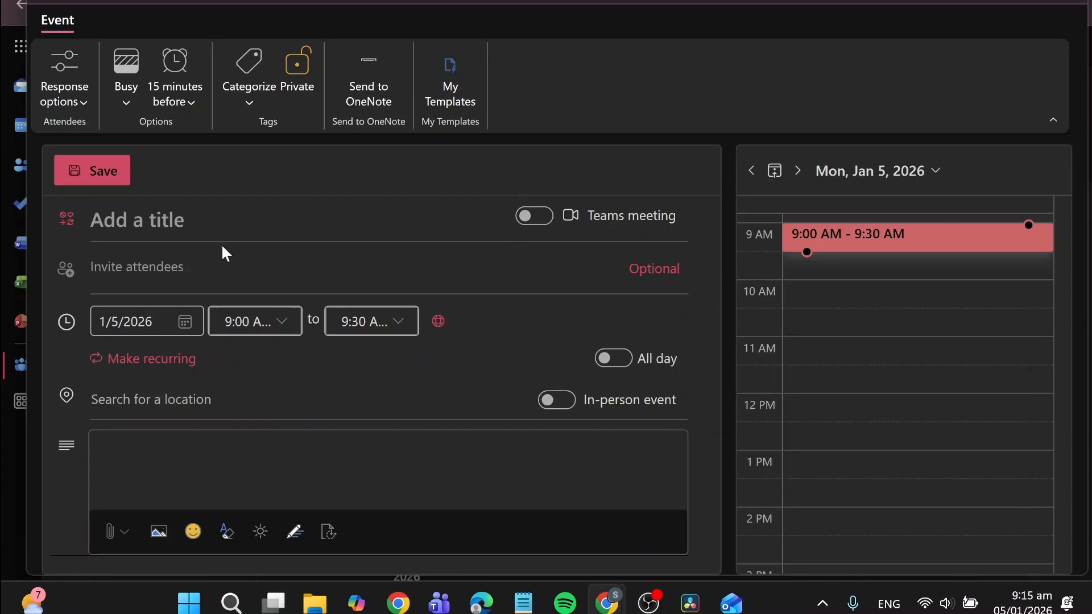
{"action": "left_click", "coordinate": [196, 220]}
{"action": "type", "text": "test event"}
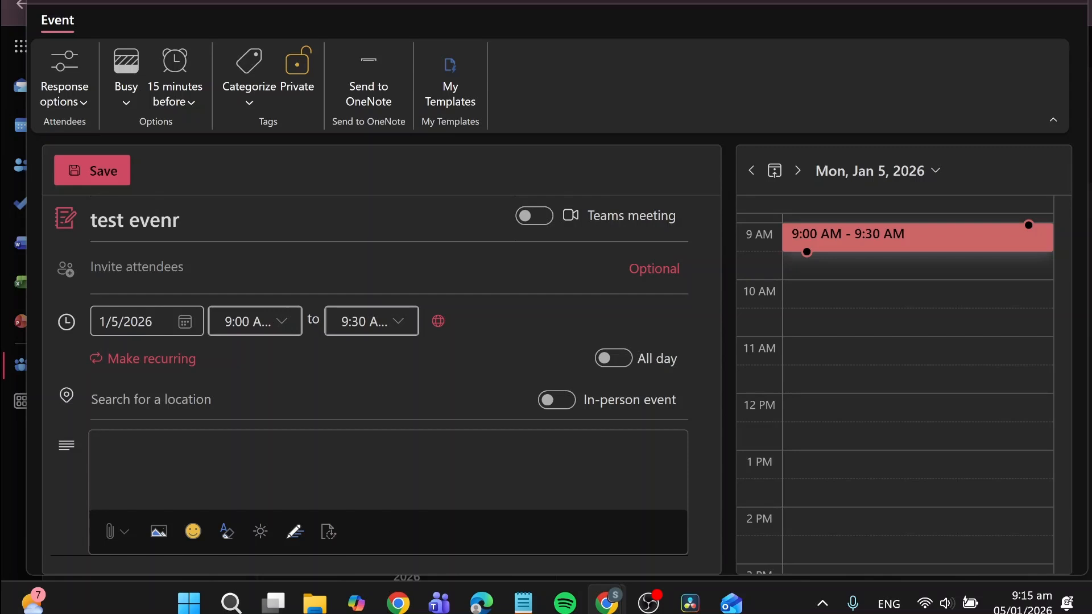
Invite an attendee by e-mail address, enter "test" as the event description and send the invitation
{"action": "left_click", "coordinate": [199, 284]}
{"action": "left_click", "coordinate": [284, 429]}
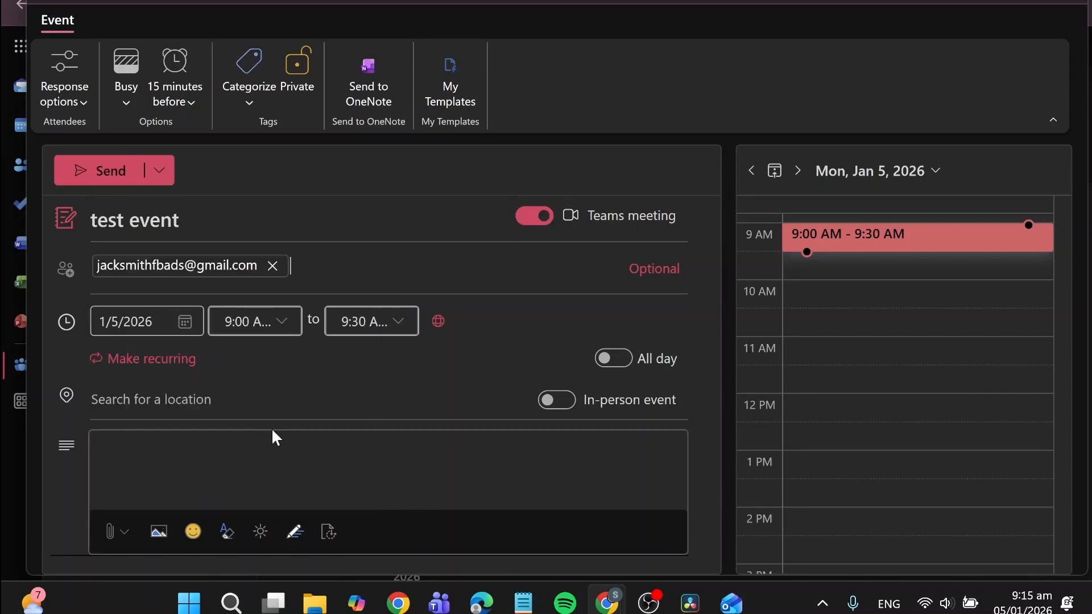
{"action": "type", "text": "te"}
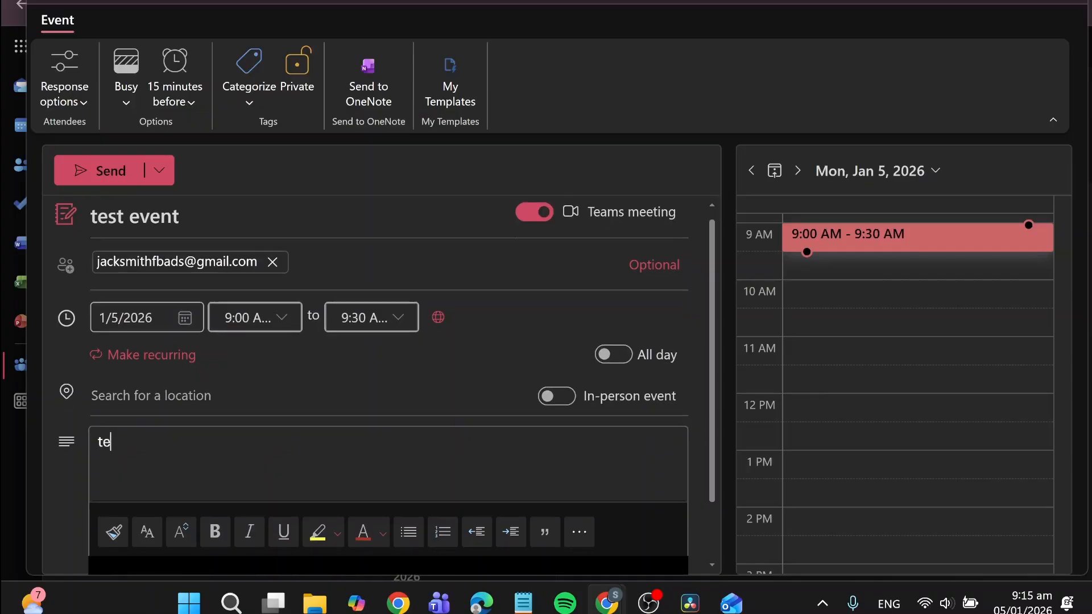
{"action": "type", "text": "st"}
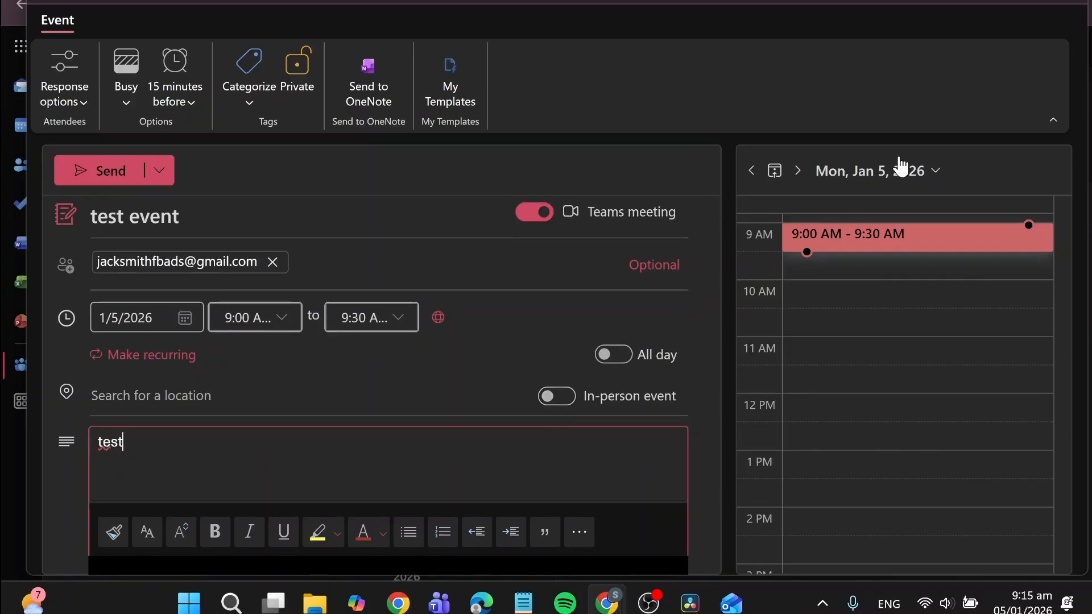
{"action": "left_click", "coordinate": [114, 173]}
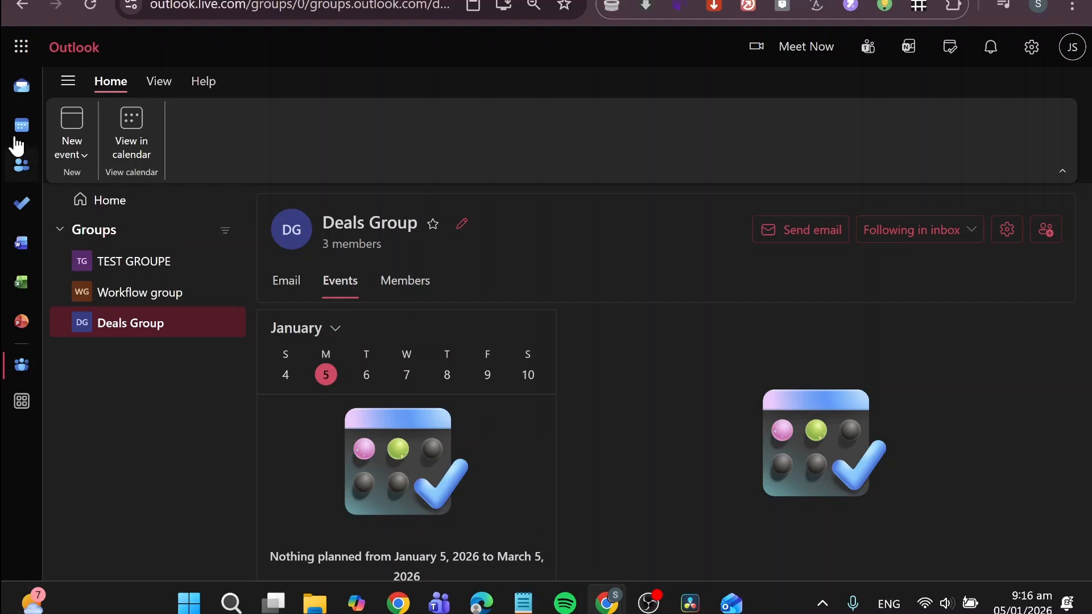
Check the month calendar for the test event and return to the mailbox
{"action": "left_click", "coordinate": [21, 127]}
{"action": "left_click", "coordinate": [22, 86]}
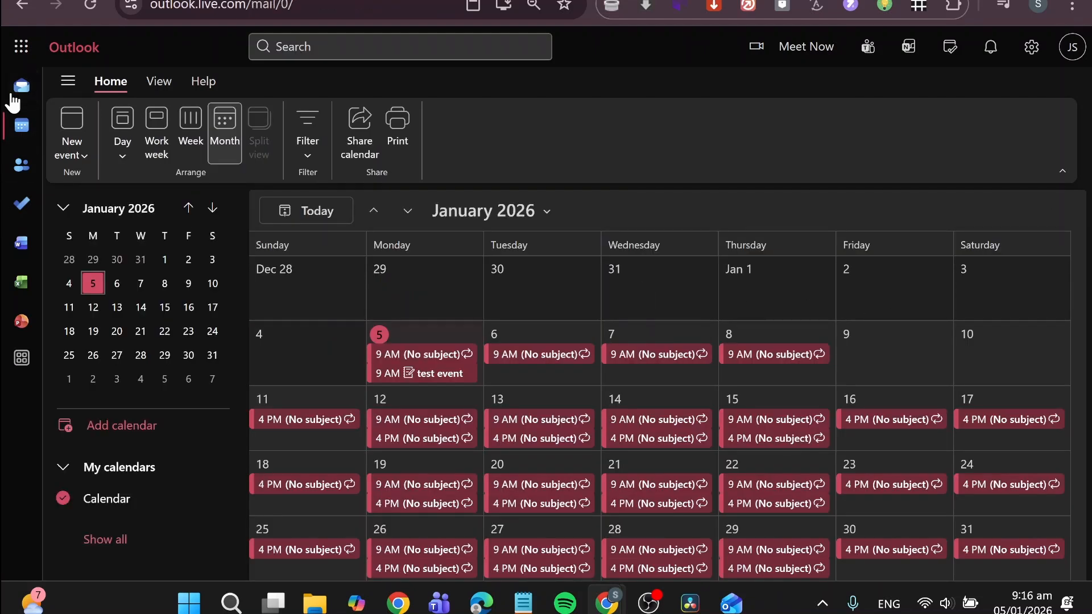